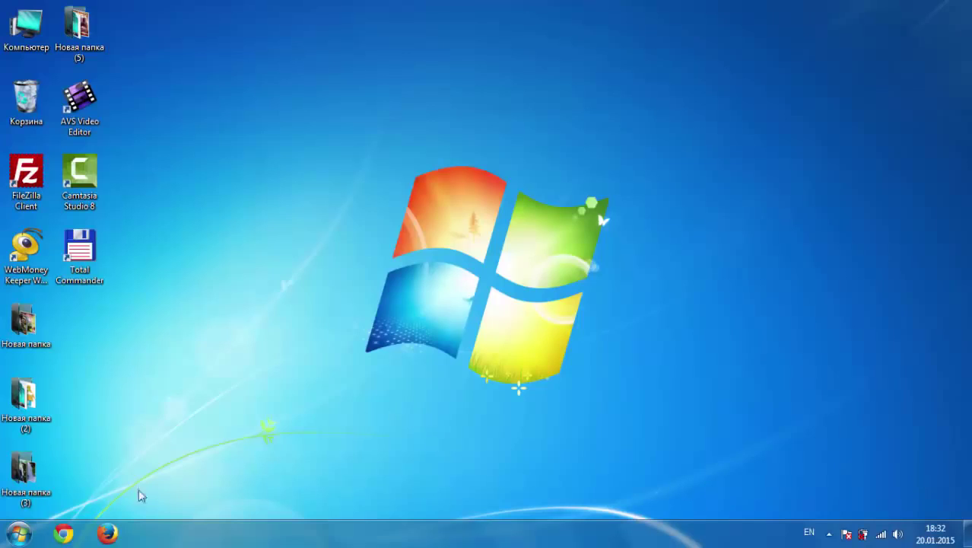
Step: Open Firefox and search Google for "denwer"
left_click(107, 535)
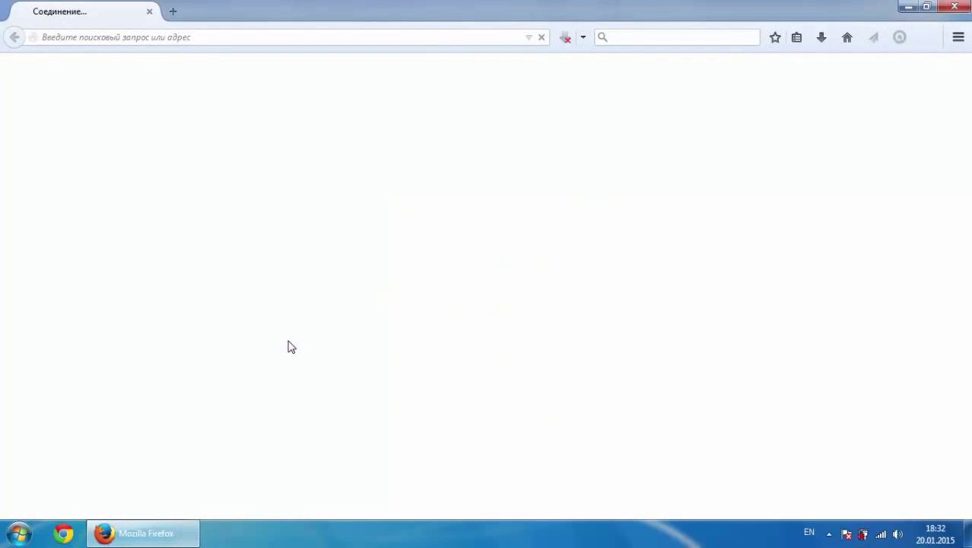
left_click(653, 37)
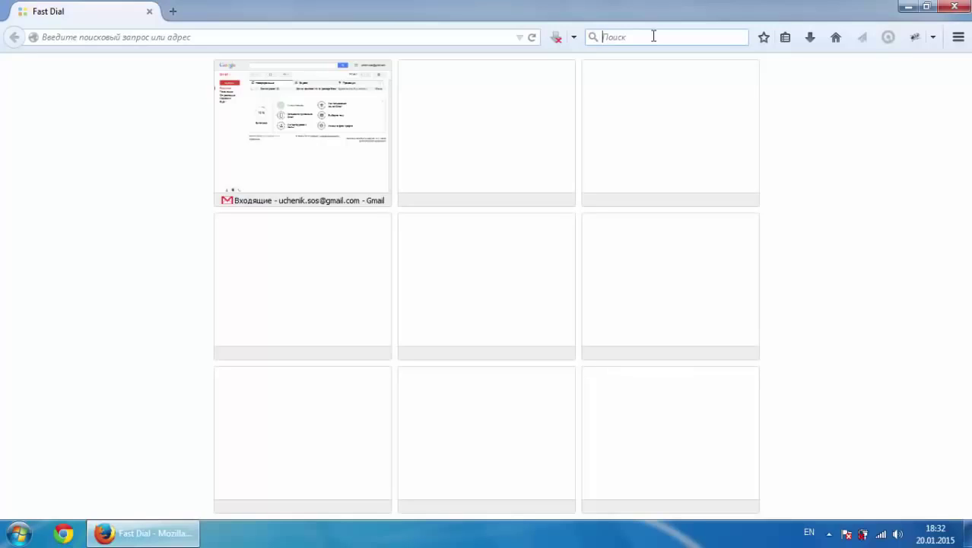
type("de")
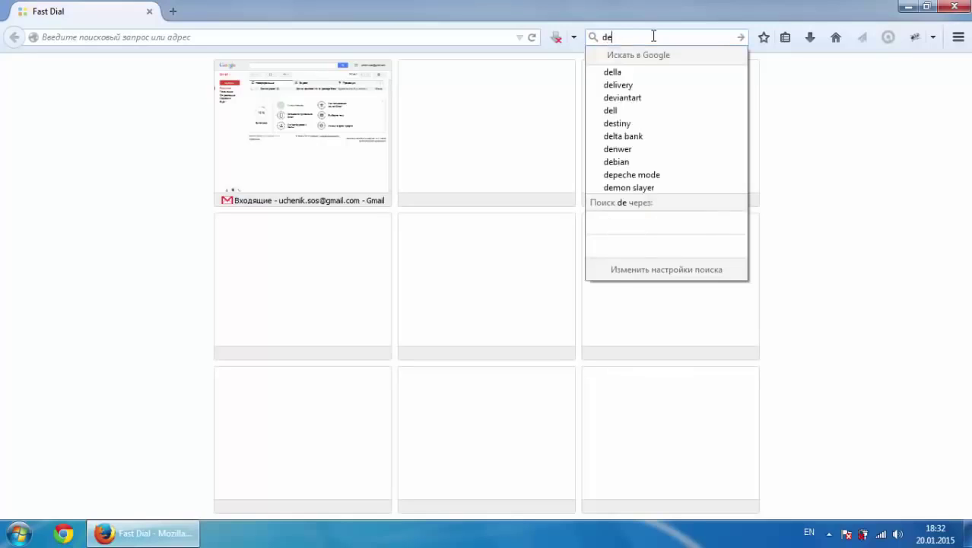
type("nwer")
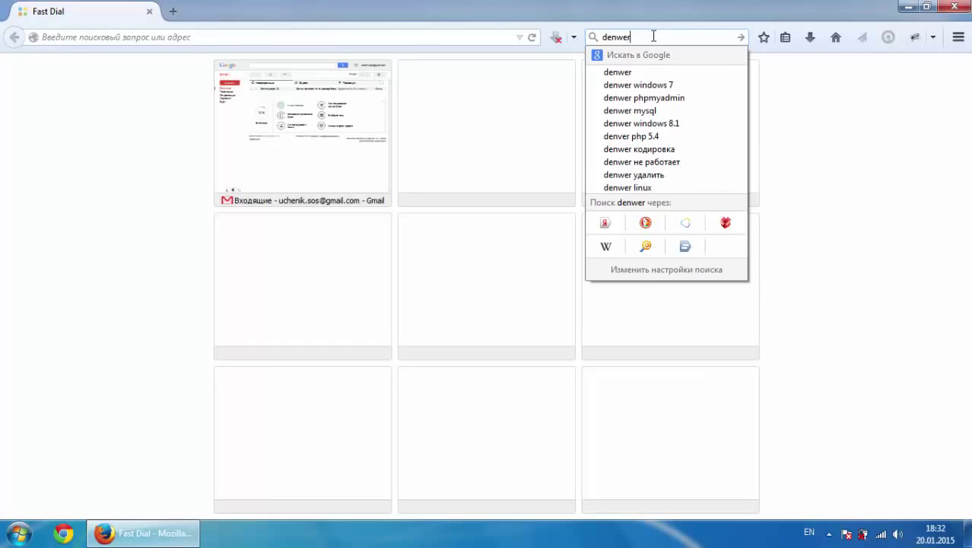
key("Return")
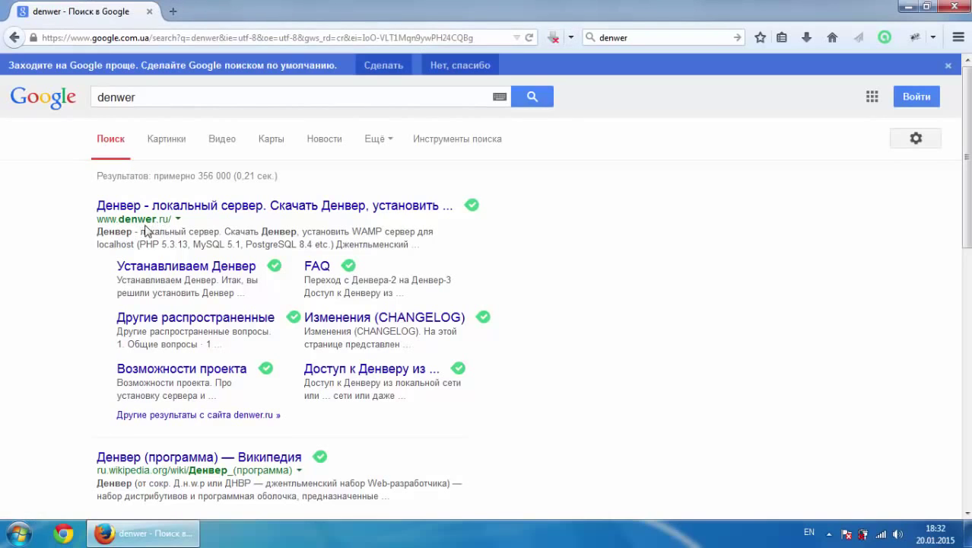
Step: Go to the official denwer.ru site and request the Denwer 3 download with PHP 5.3
left_click(189, 206)
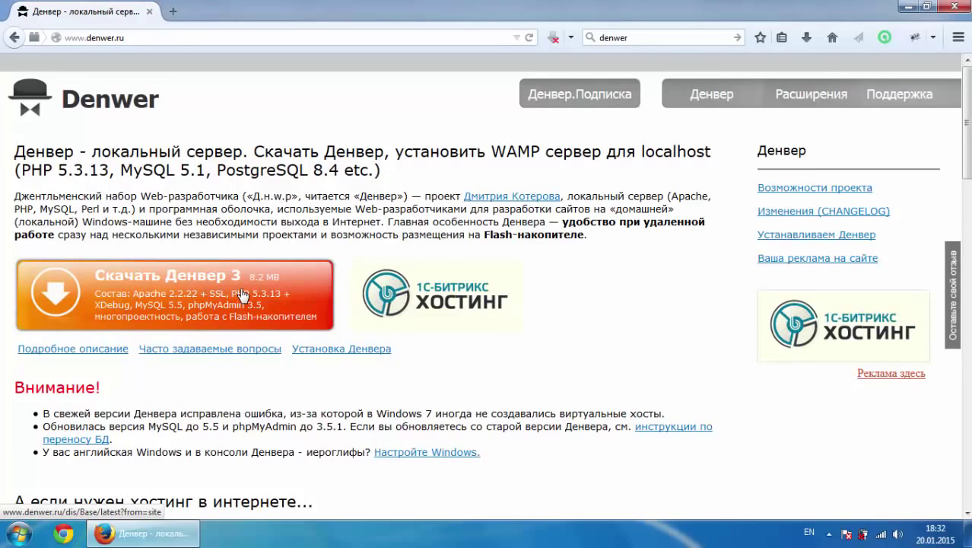
left_click(242, 295)
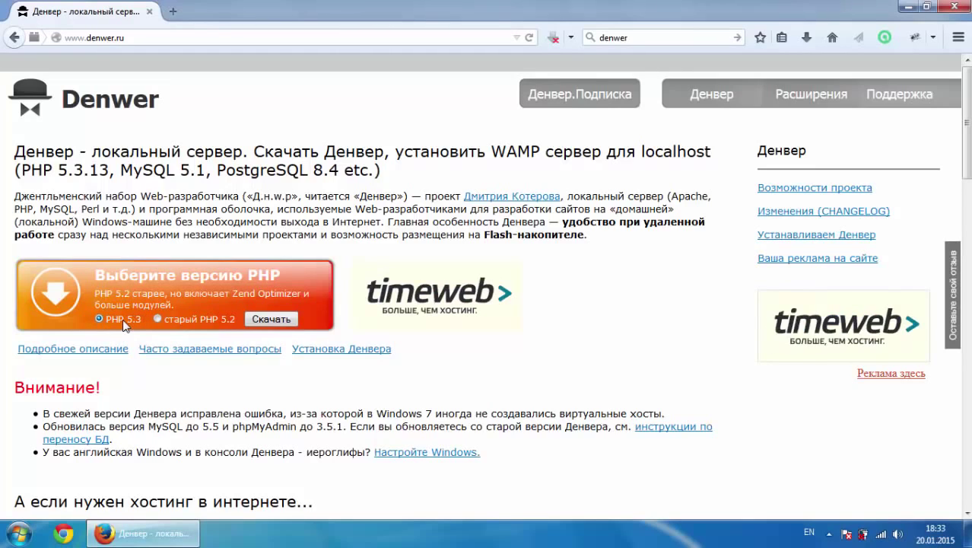
left_click(271, 319)
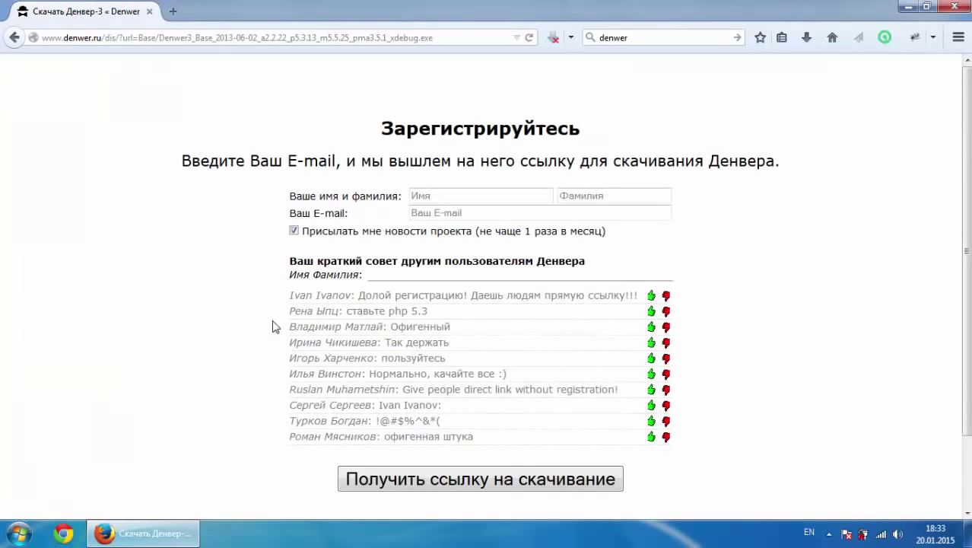
Step: Fill in the registration form with a first name, surname and e-mail address, and request the download link
left_click(443, 195)
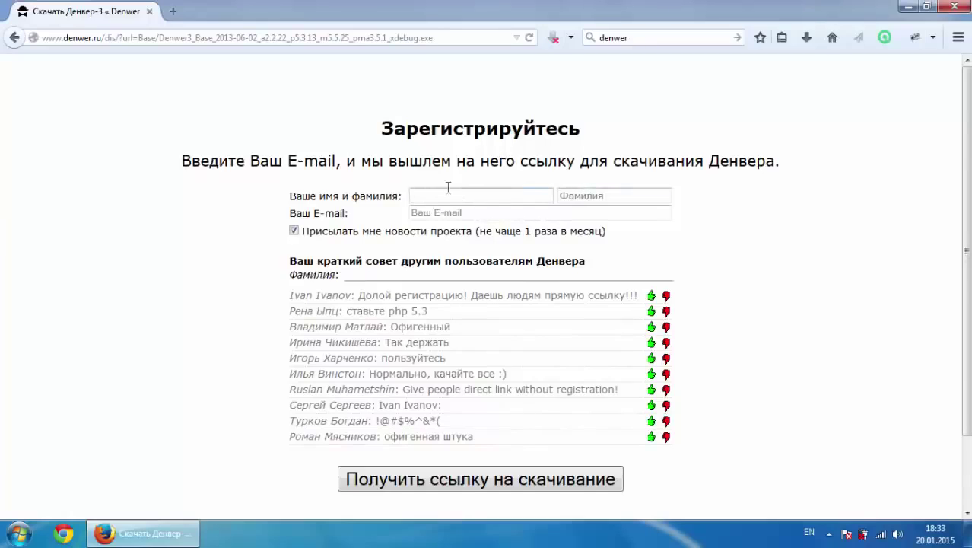
left_click(447, 212)
left_click(446, 194)
left_click(438, 195)
type("Василий")
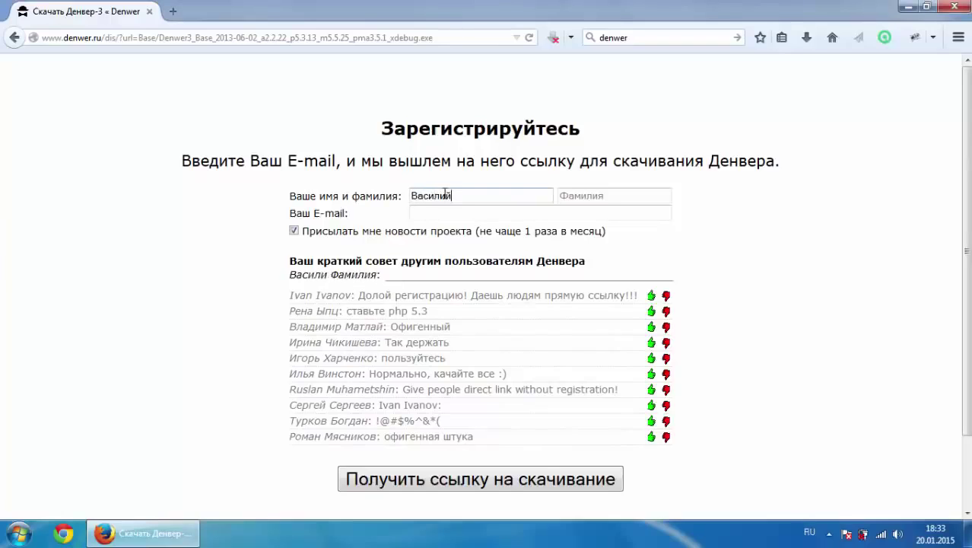
key("Tab")
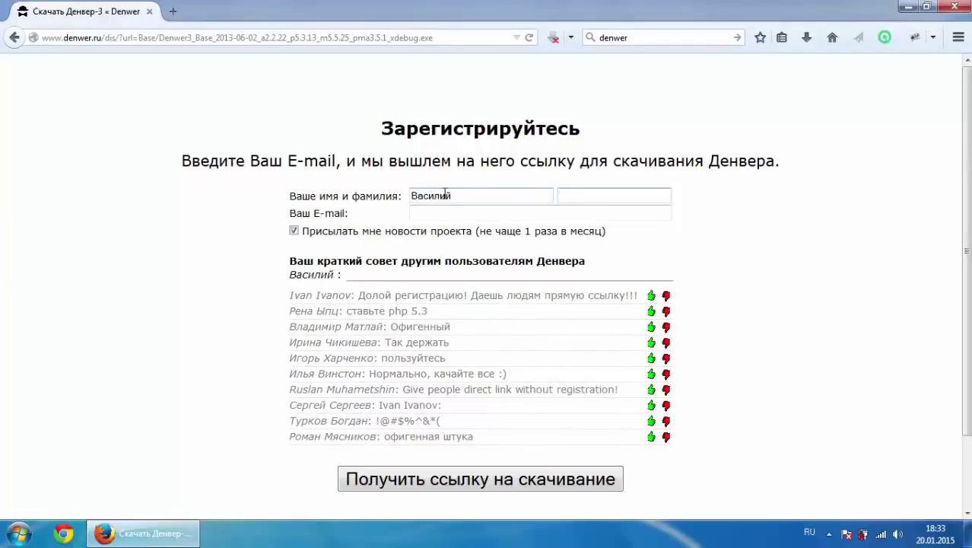
type("Пупкин")
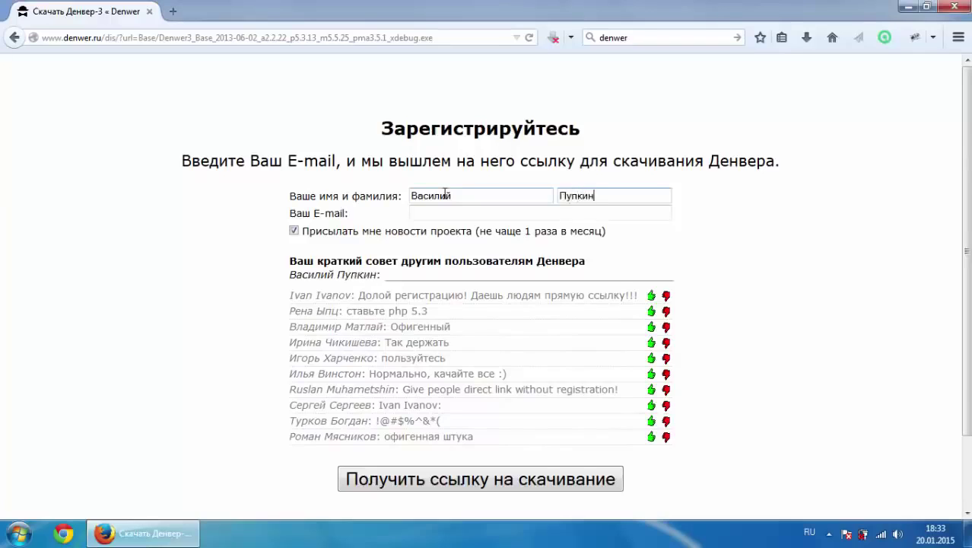
left_click(455, 210)
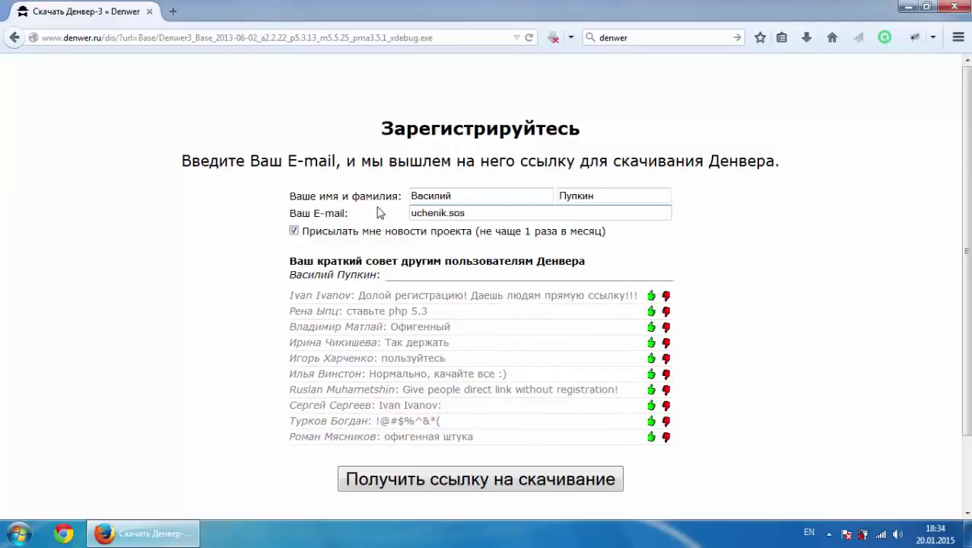
type("@gmail.com")
left_click(449, 486)
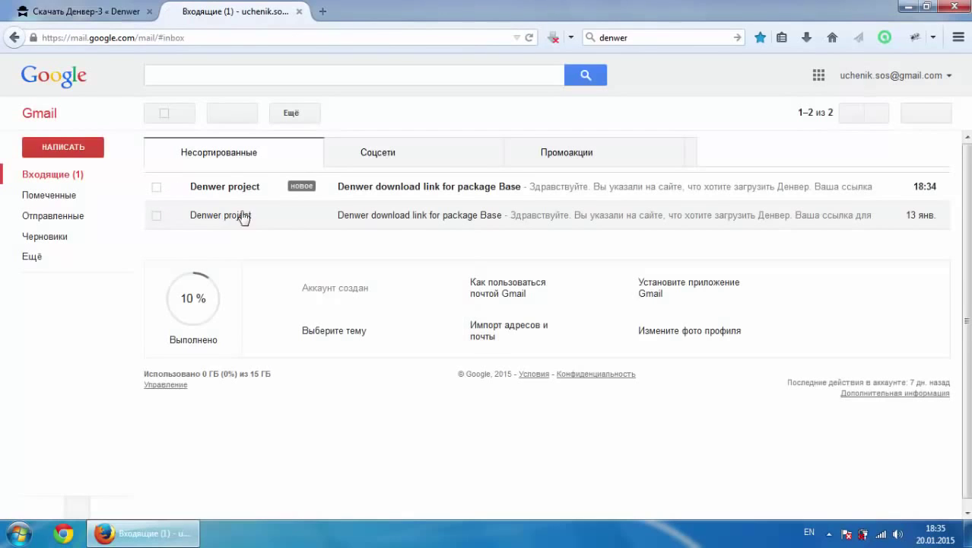
Step: Follow the download link in the new Denwer project e-mail, save the installer to the desktop and check its download
left_click(327, 190)
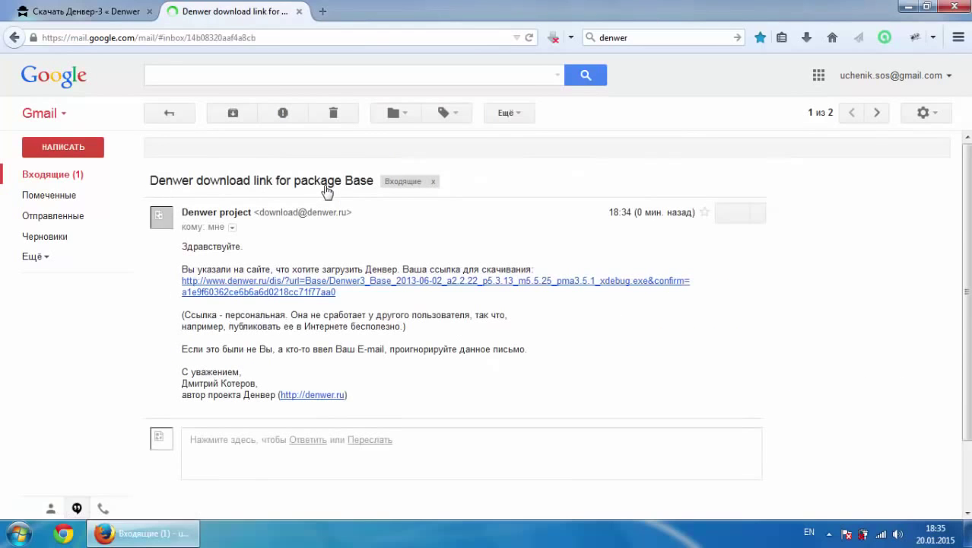
left_click(259, 285)
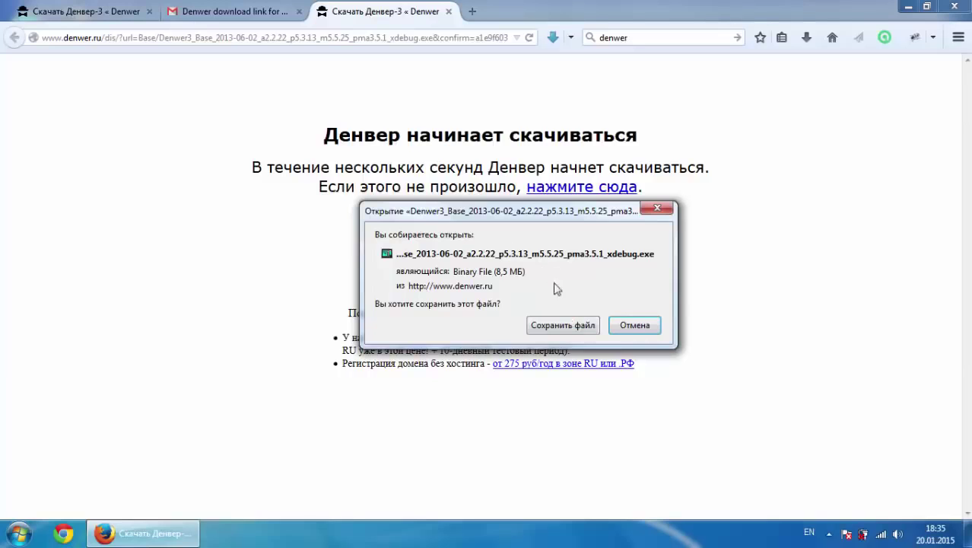
left_click(497, 271)
left_click(585, 333)
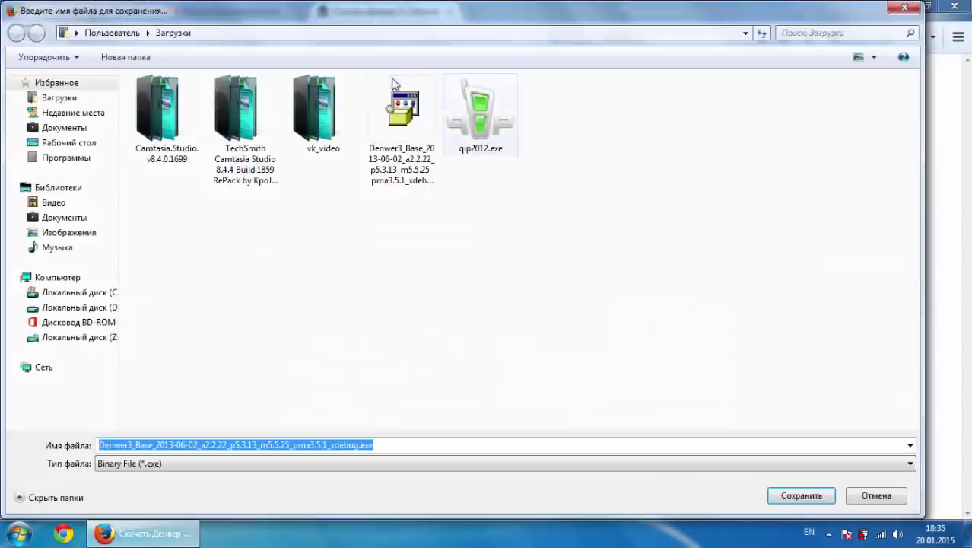
left_click(67, 143)
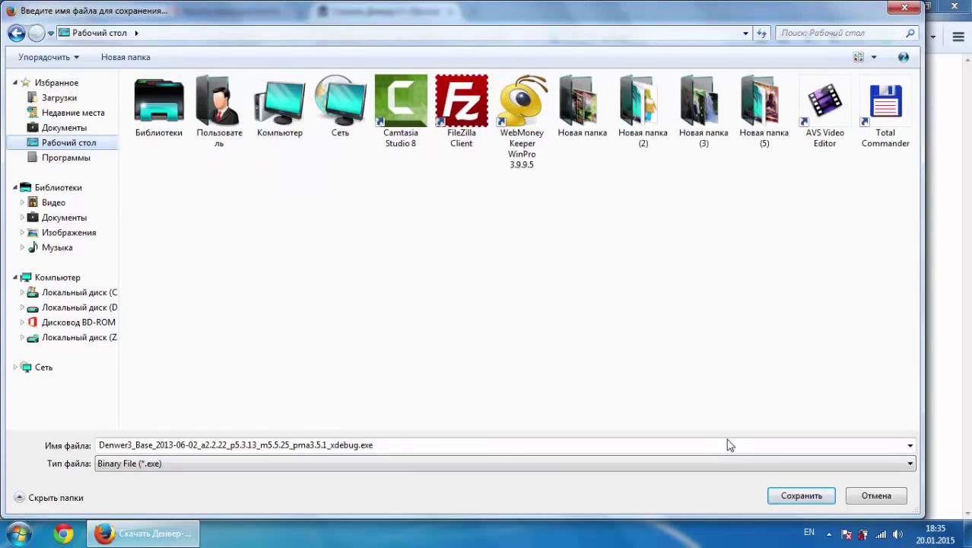
left_click(807, 499)
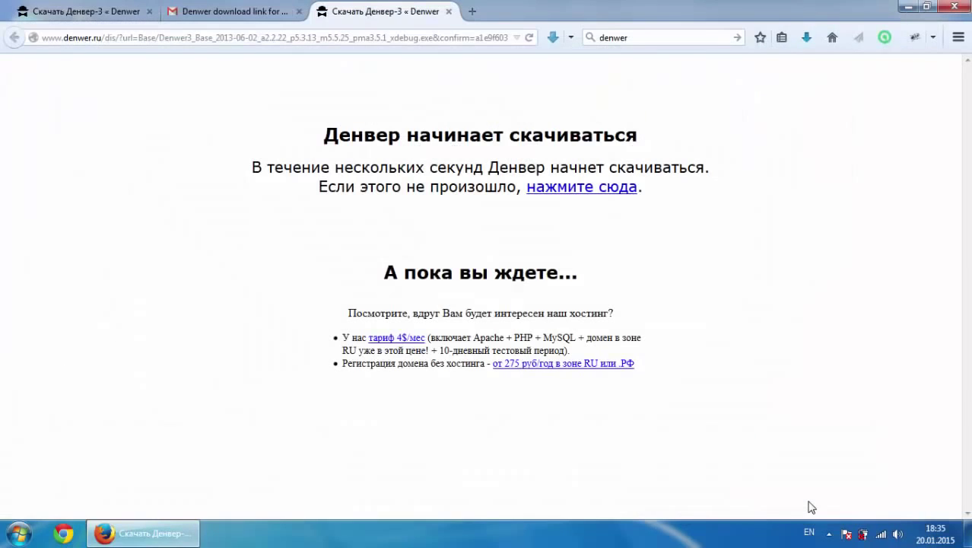
left_click(807, 37)
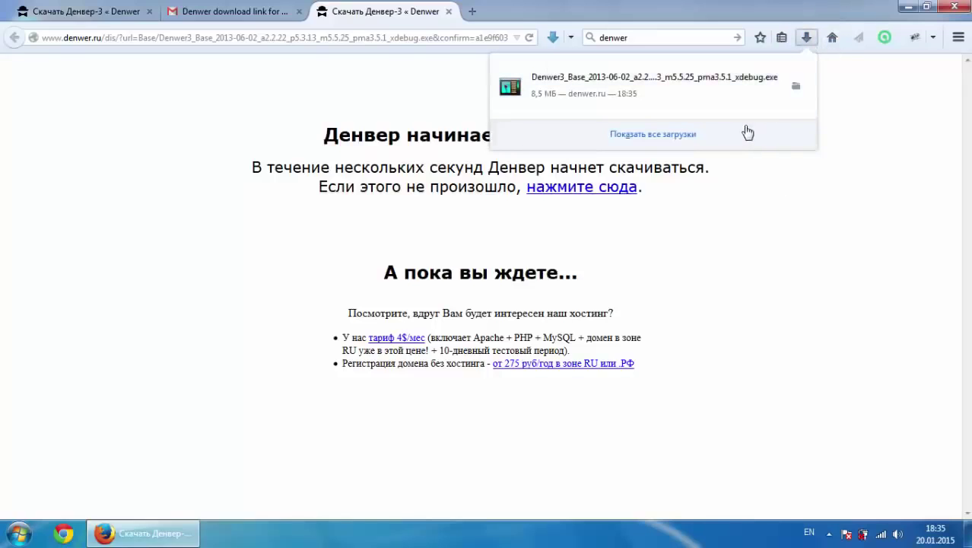
Step: Run the downloaded Denwer3_Base installer from the desktop and agree to install the base package
left_click(908, 6)
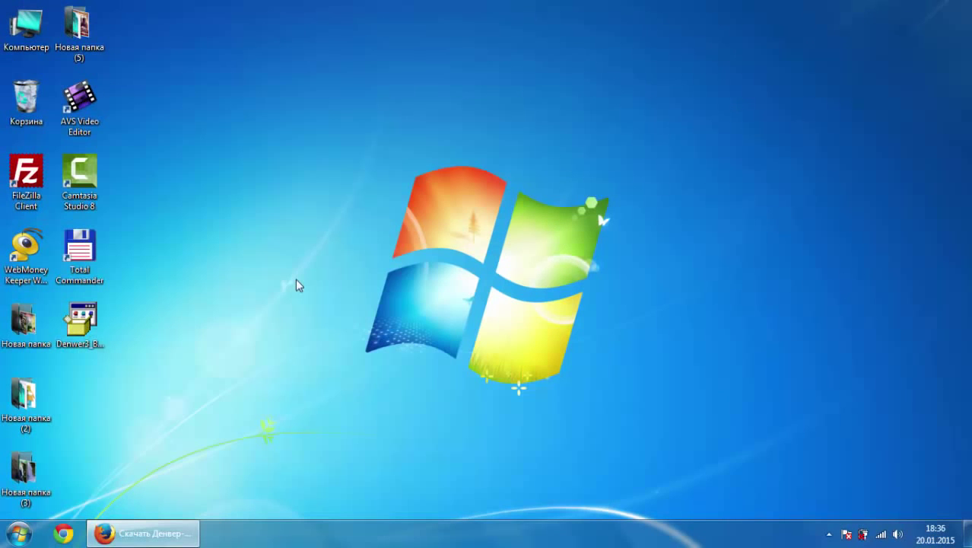
left_click(89, 332)
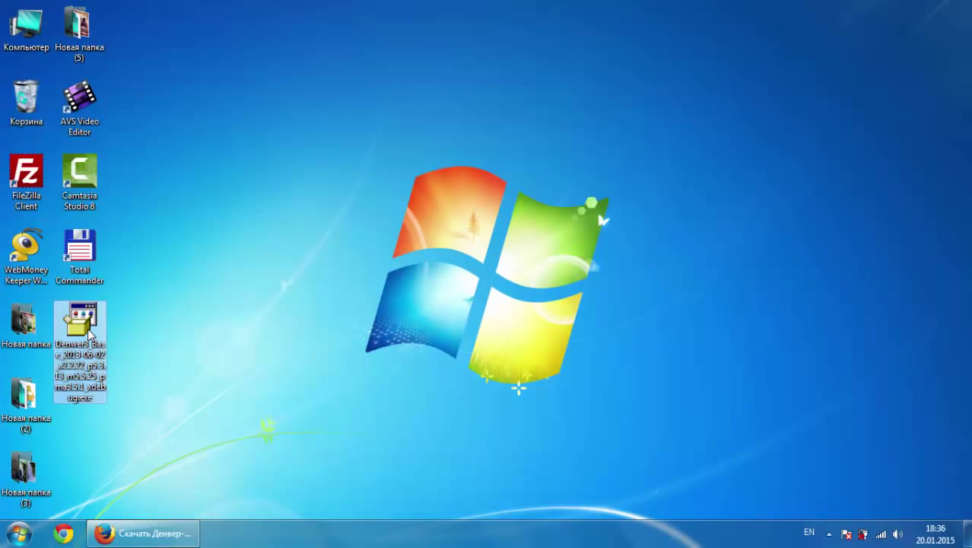
double_click(89, 332)
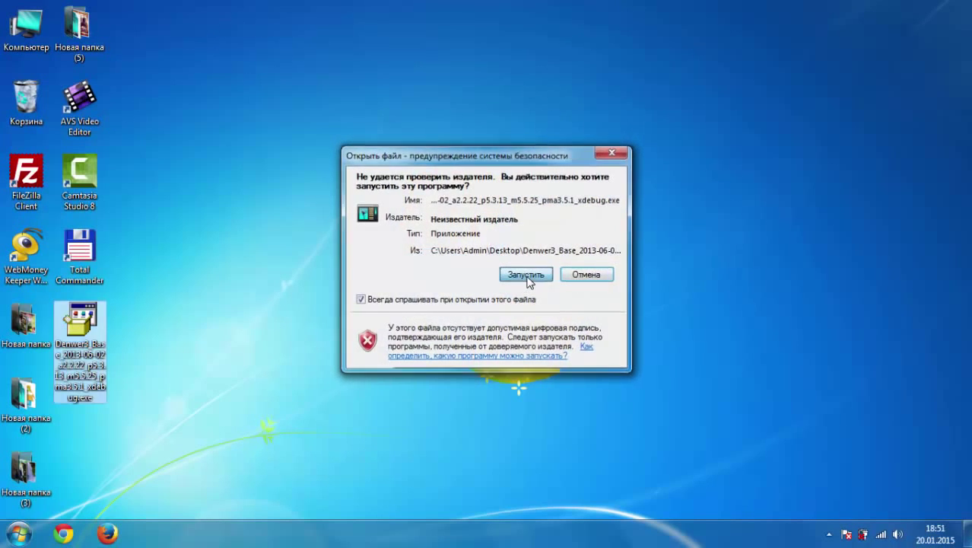
left_click(527, 277)
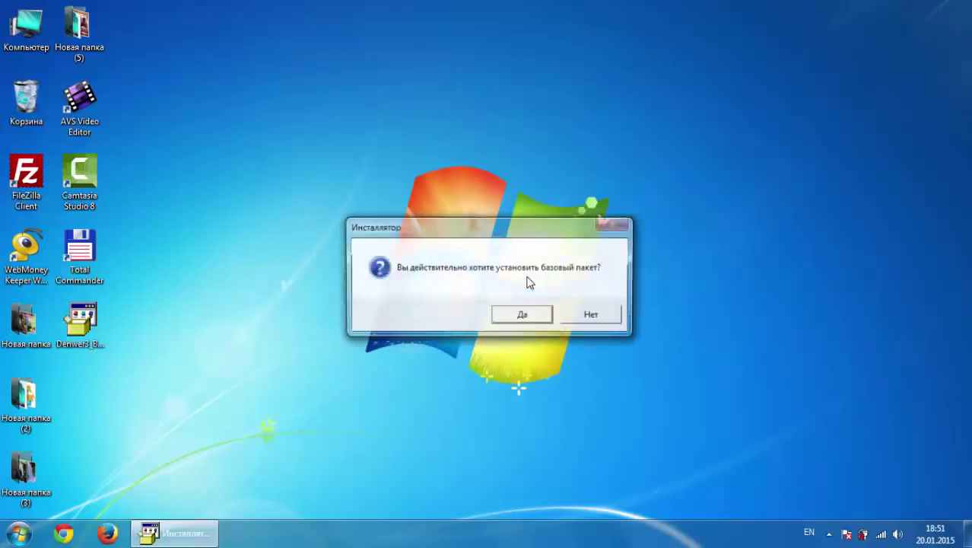
left_click(522, 315)
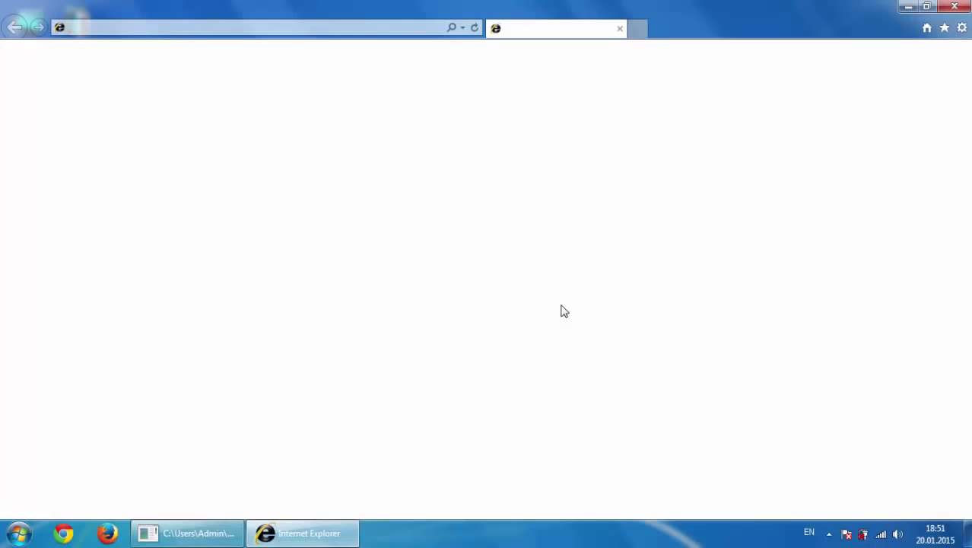
Step: Close the installation welcome page in the browser and continue the console installer past its greeting
left_click(205, 534)
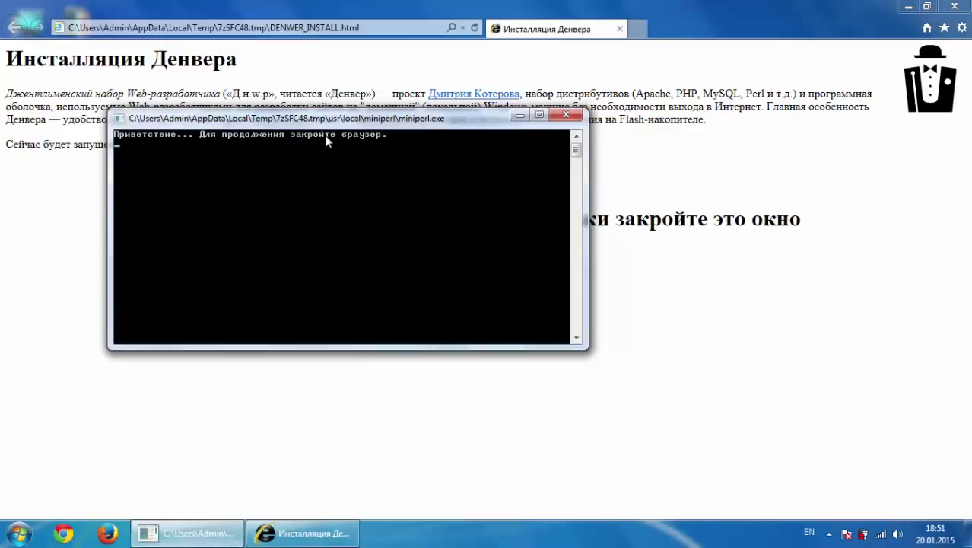
left_click(737, 9)
left_click(954, 7)
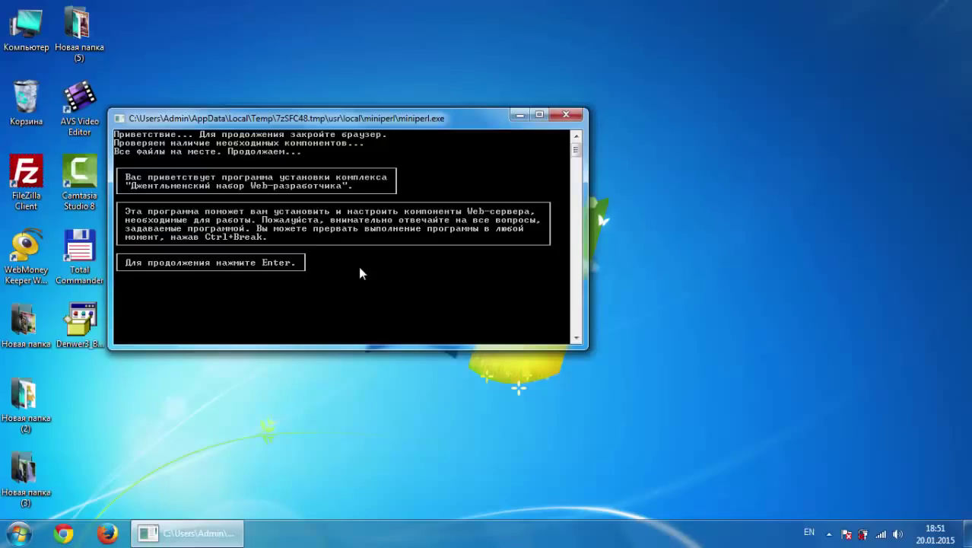
key("Return")
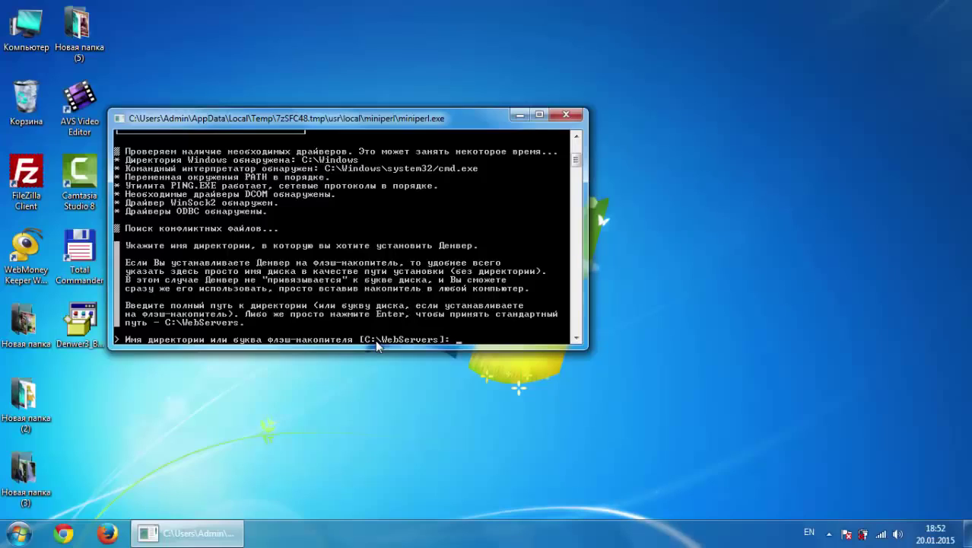
Step: Set the Denwer installation directory to d:\Webservers and confirm it
type("d:\\Webservers")
key("Return")
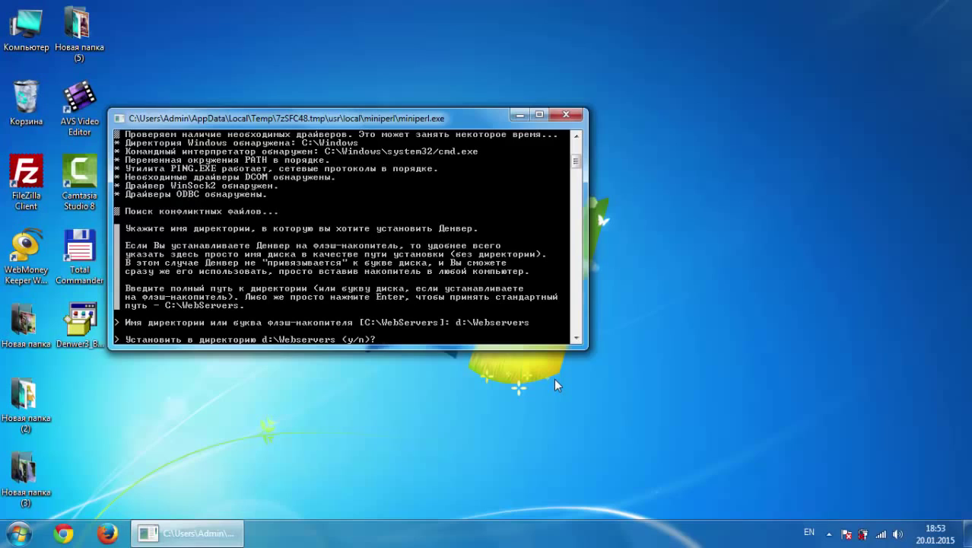
type("y")
key("Return")
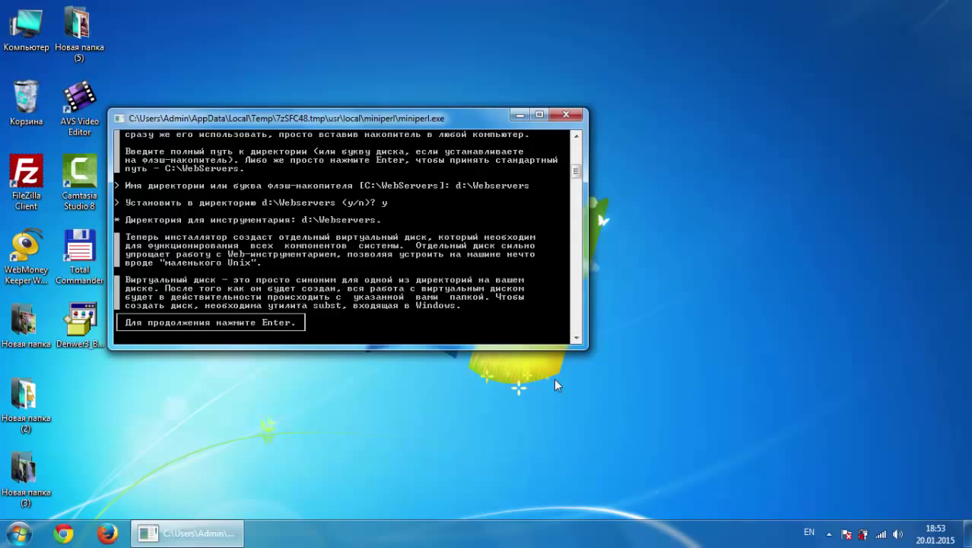
Step: Accept Z as the virtual disk letter and start copying the files
key("Return")
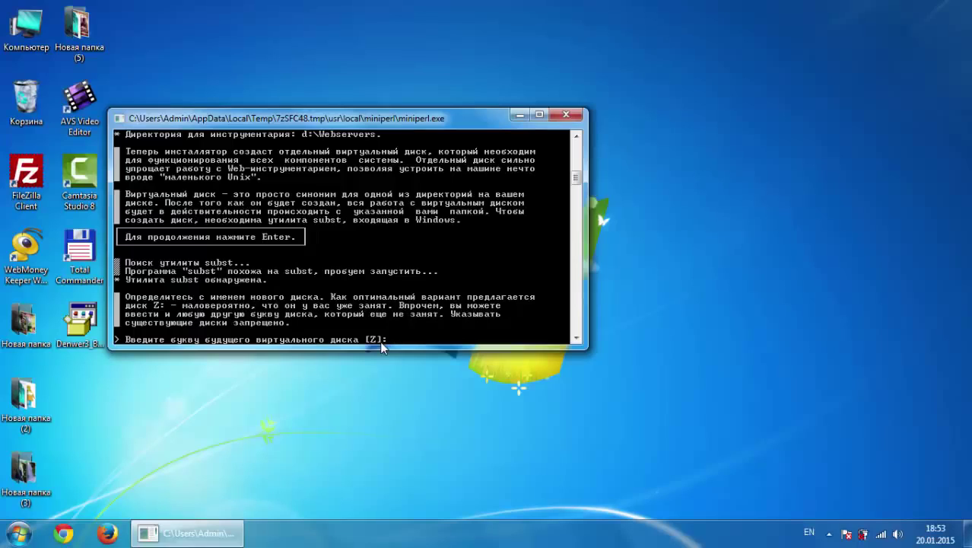
key("Return")
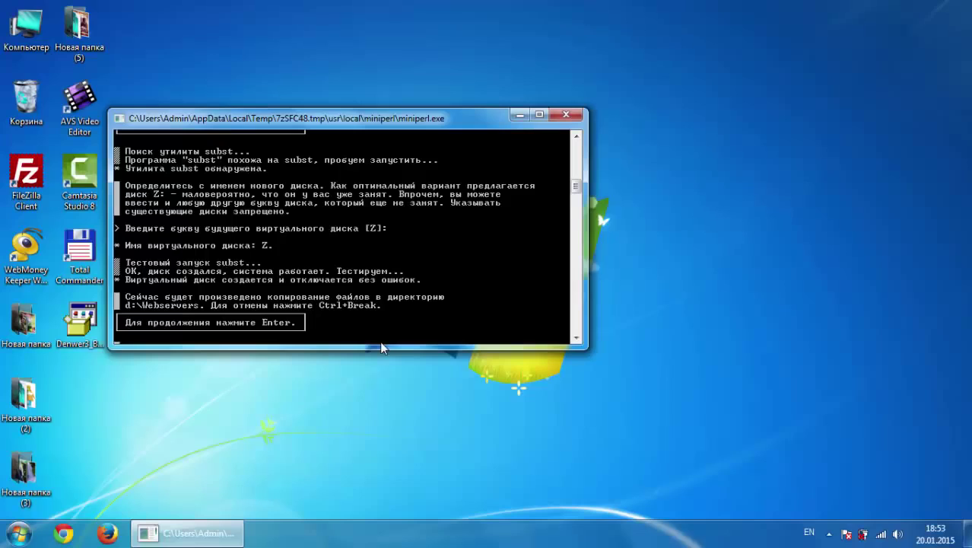
key("Return")
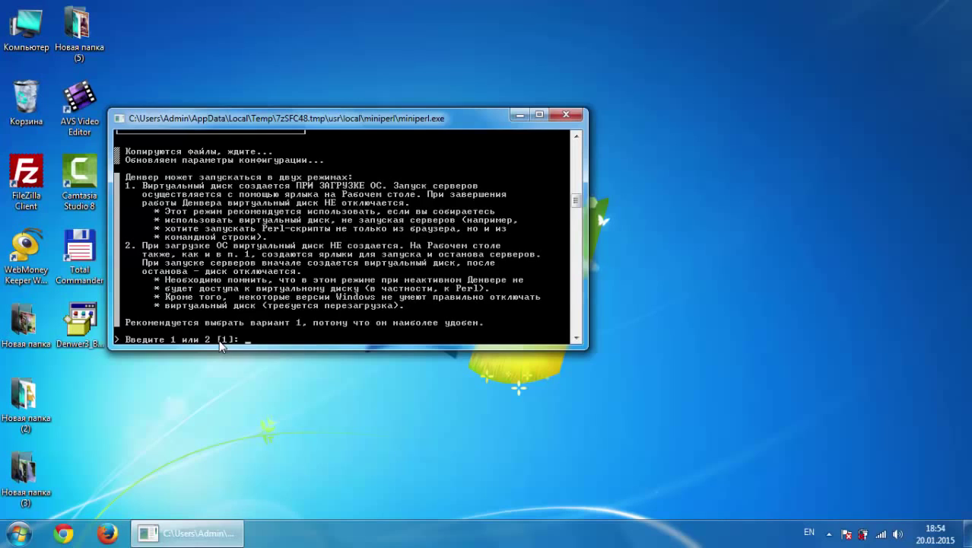
Step: Accept startup mode 1 and agree to create desktop shortcuts for launching Denwer
key("Return")
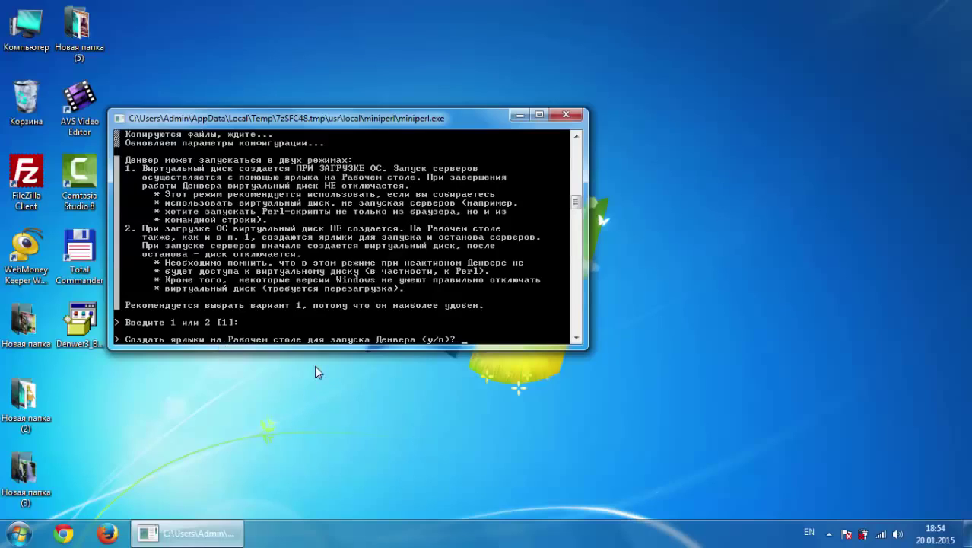
type("y")
key("Return")
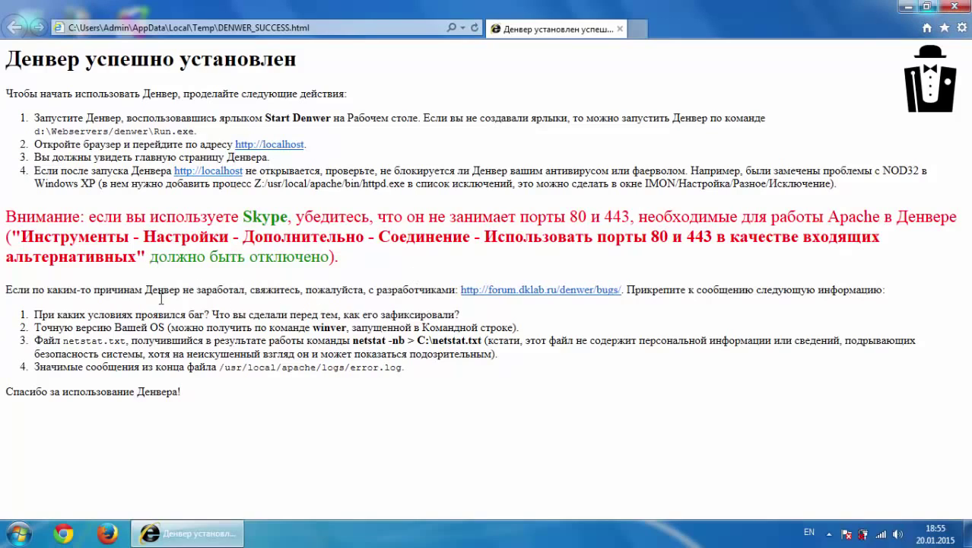
Step: Close the installation success page and line up the Start, Restart and Stop Denwer shortcuts in a row apart from the other desktop icons
left_click(956, 7)
left_click(280, 185)
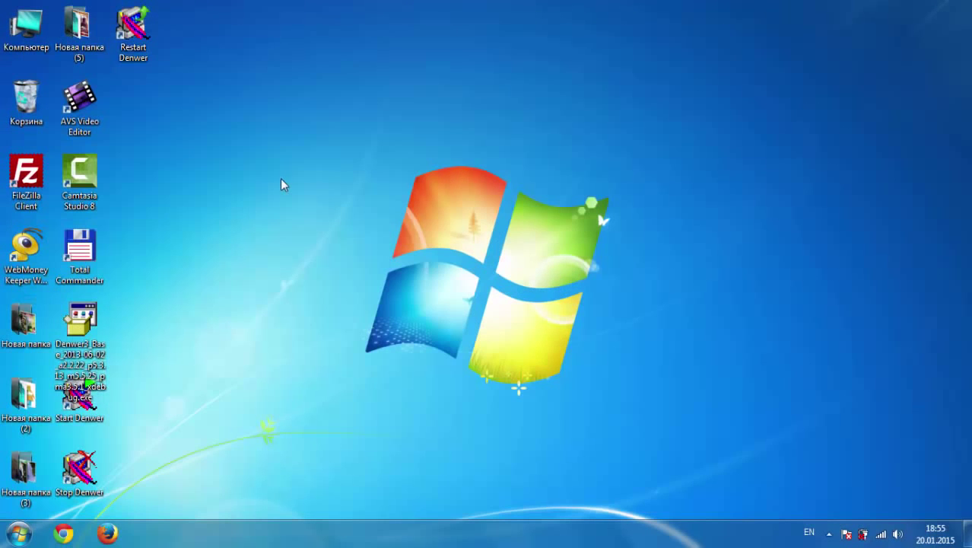
left_click_drag(150, 54, 680, 66)
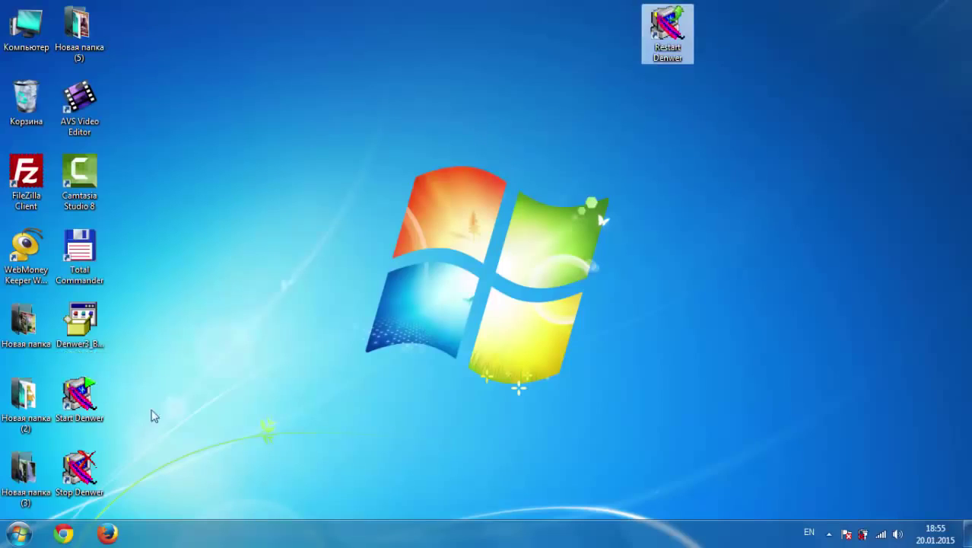
left_click_drag(80, 400, 615, 27)
left_click_drag(77, 466, 752, 36)
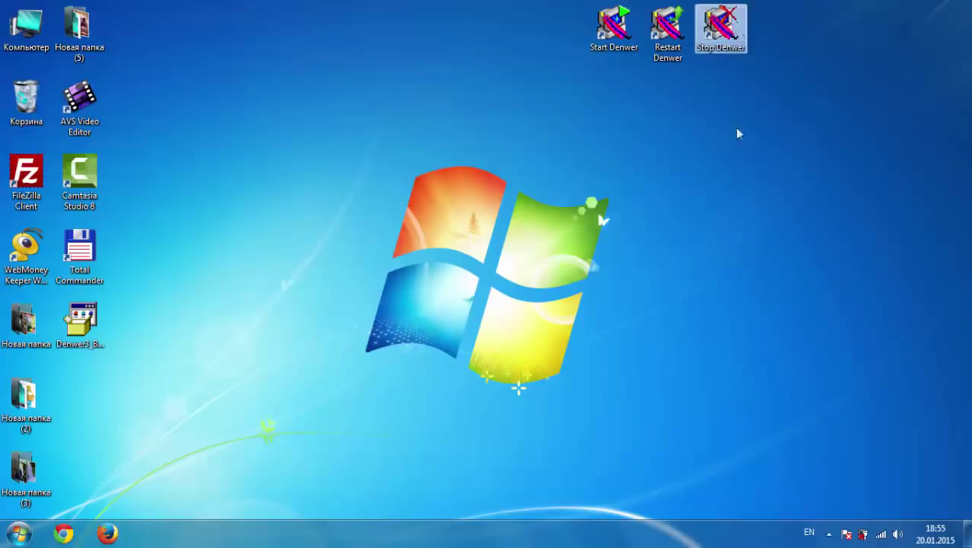
left_click(700, 151)
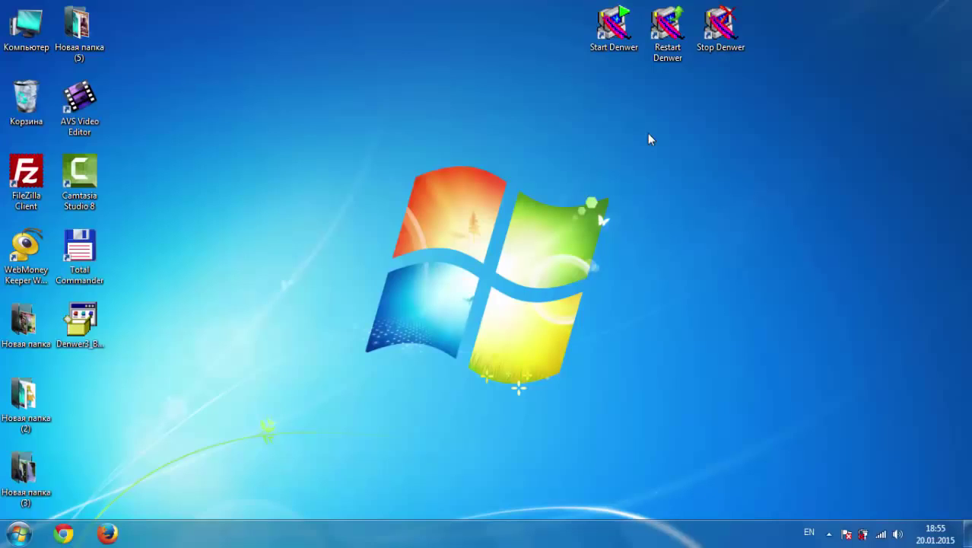
Step: Launch the Denwer server with its Start Denwer desktop shortcut
double_click(614, 27)
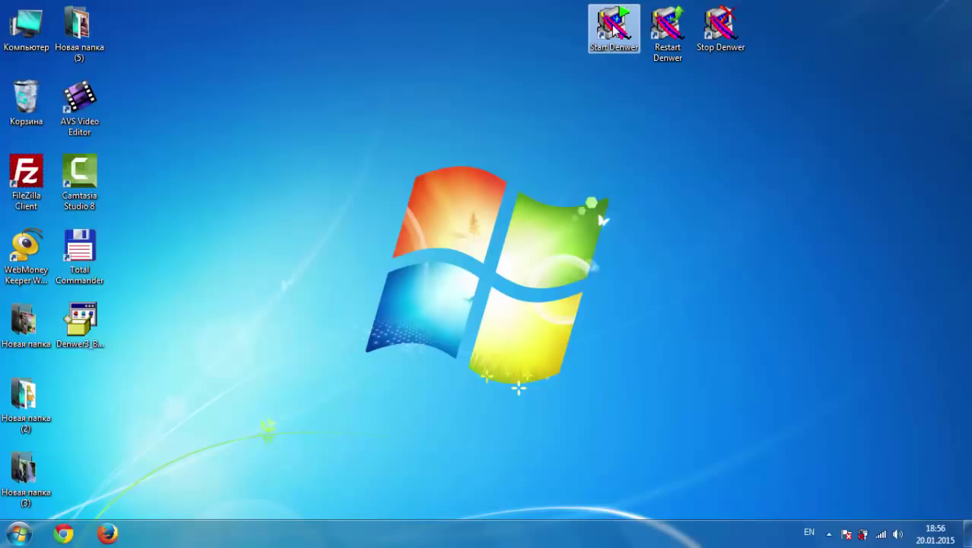
left_click(197, 423)
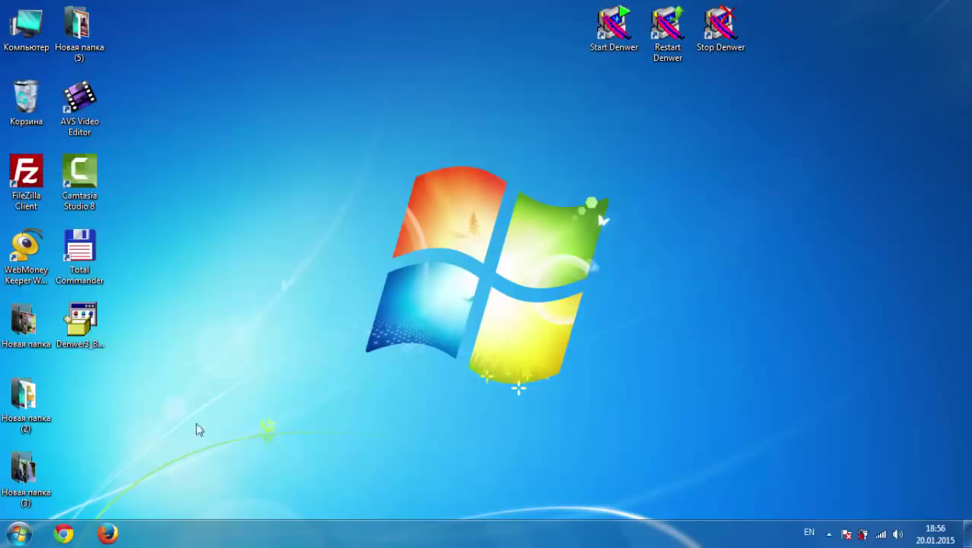
Step: Switch to Firefox, open localhost to test the local server, and minimize the browser window
left_click(109, 534)
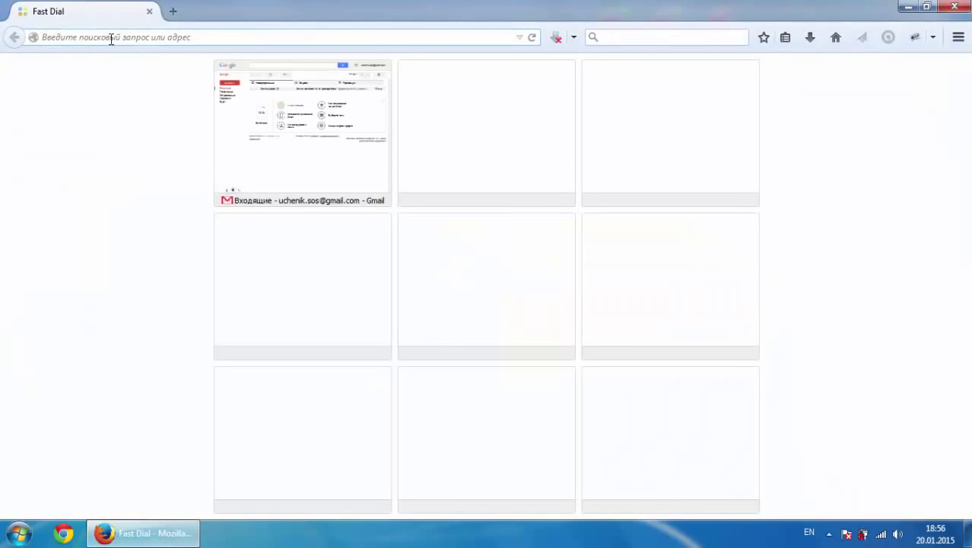
left_click(111, 39)
type("local")
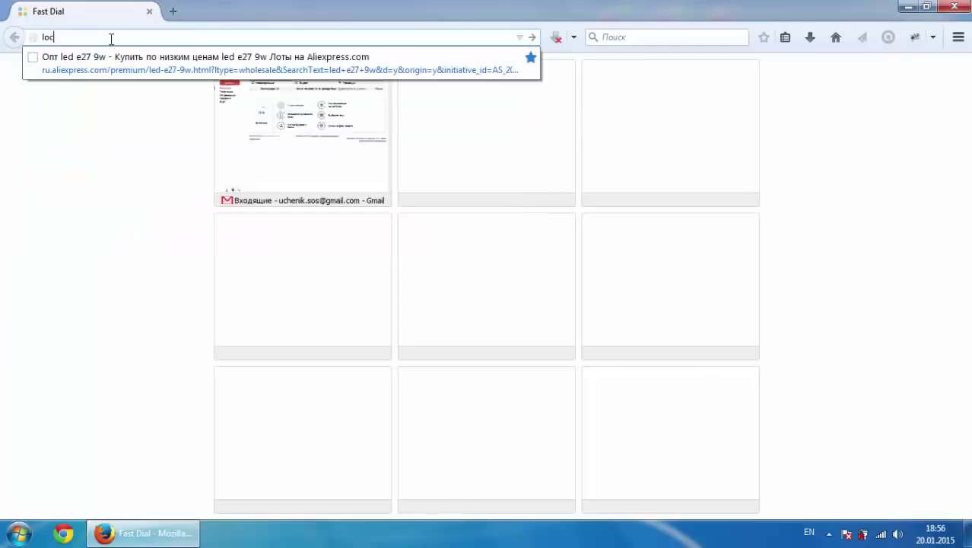
type("host")
key("Return")
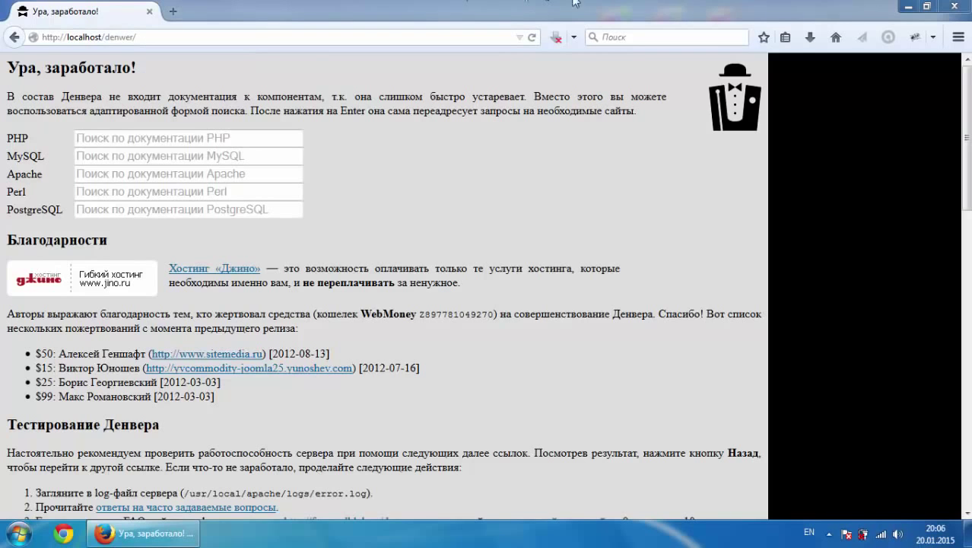
left_click(910, 7)
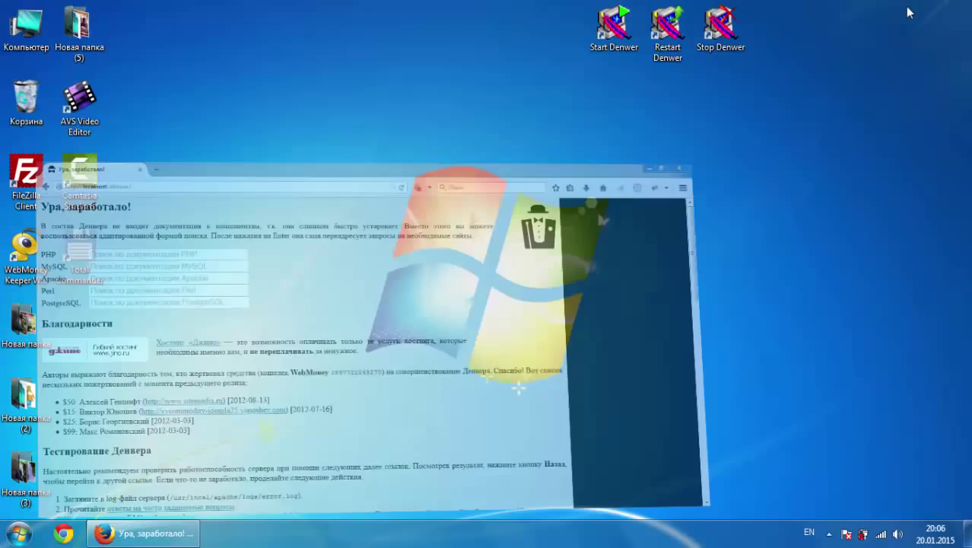